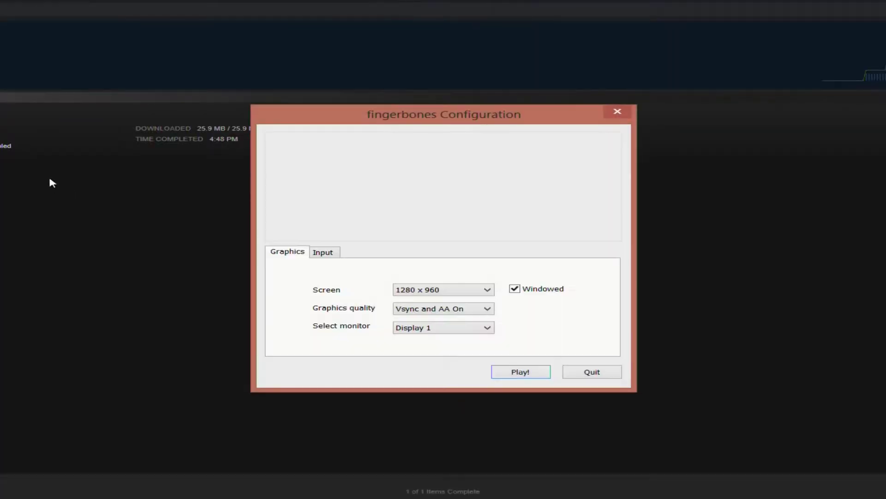
- Start Fingerbones with the 1280 x 960 windowed display settings via Play!
left_click(520, 373)
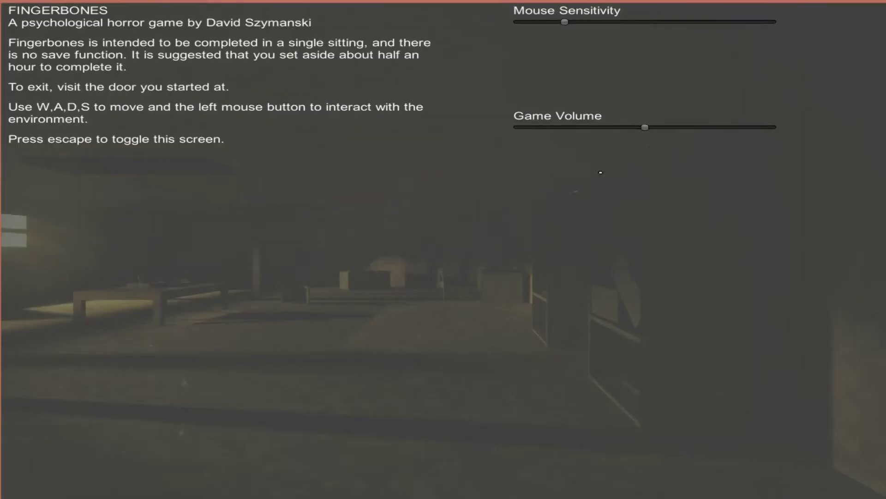
- Dismiss the intro, inspect the knives on the table, then head toward the bookshelves
key("Escape")
key("w")
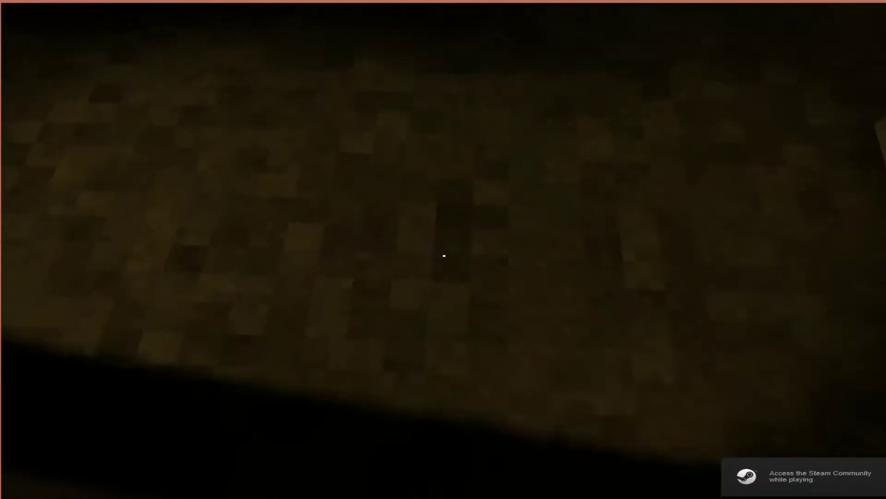
key("w")
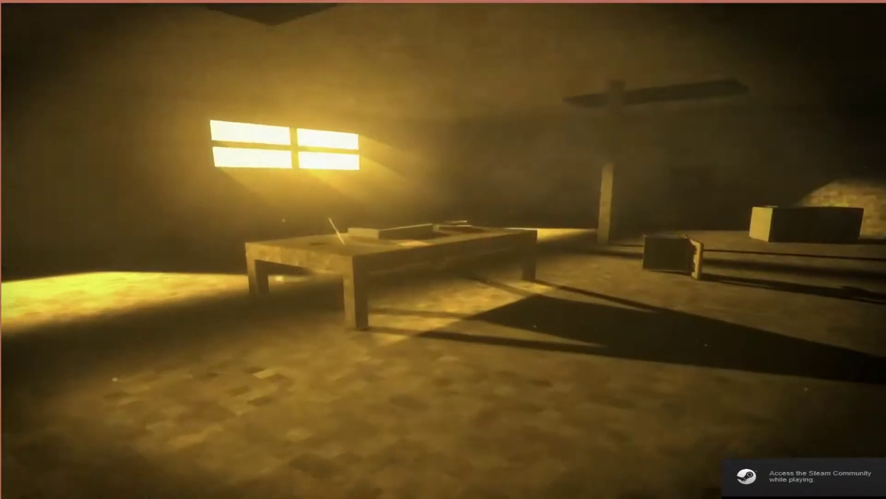
key("w")
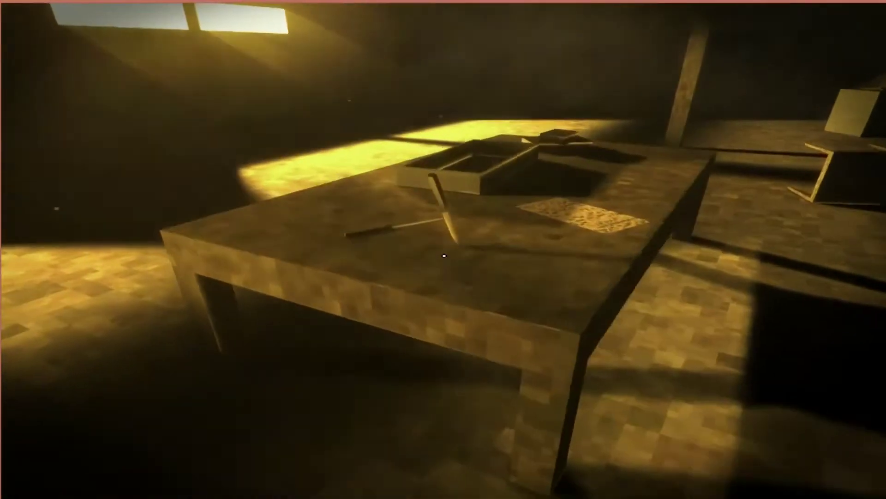
key("w")
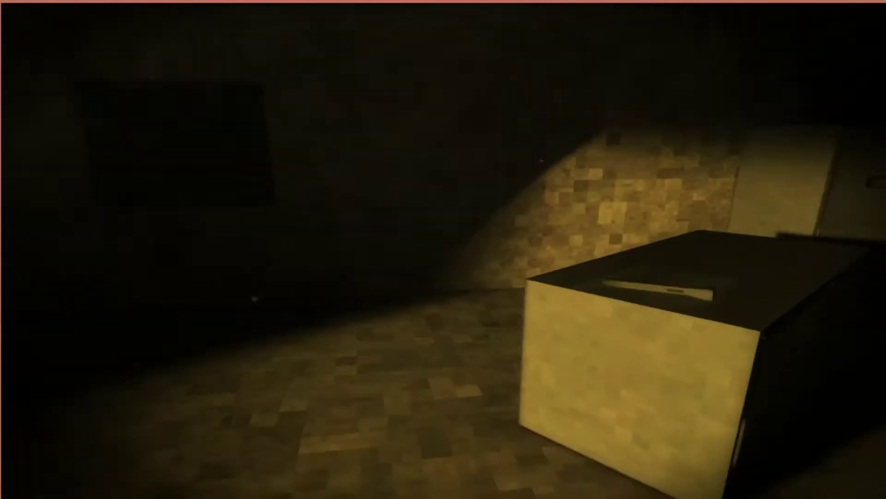
key("w")
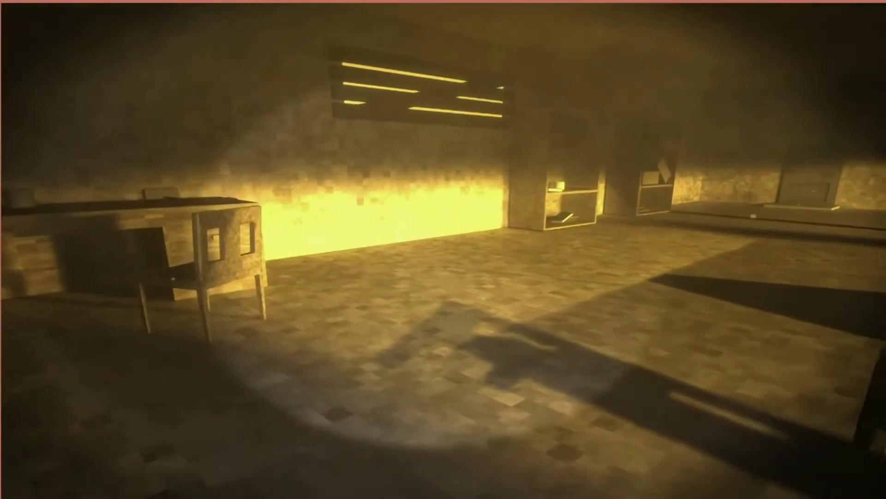
key("w")
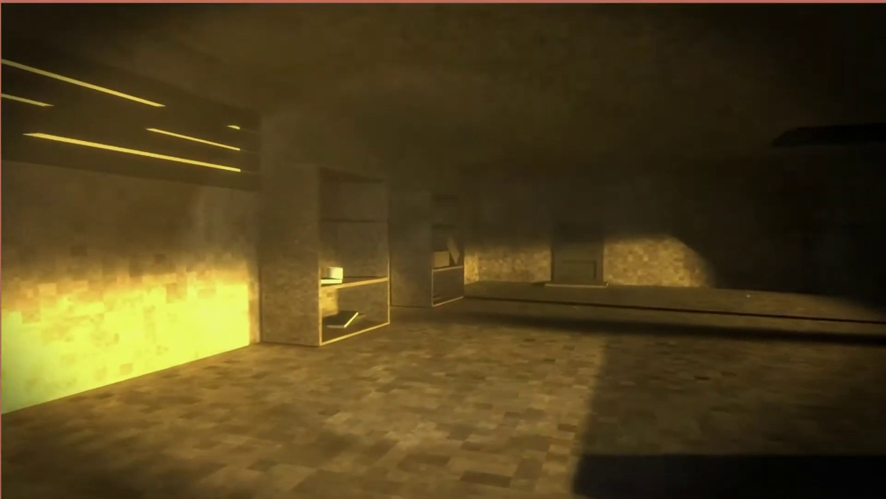
key("w")
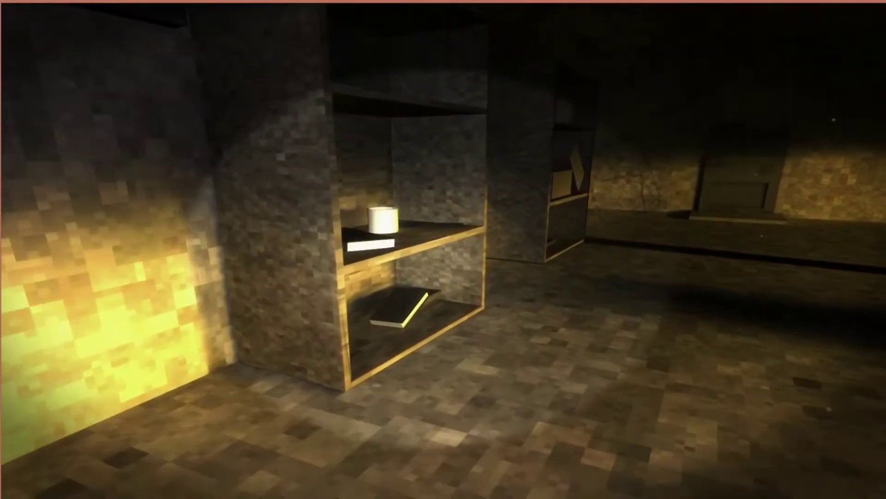
- Toggle the instructions screen, inspect the bookshelf, and walk up to the EXIT door
key("Escape")
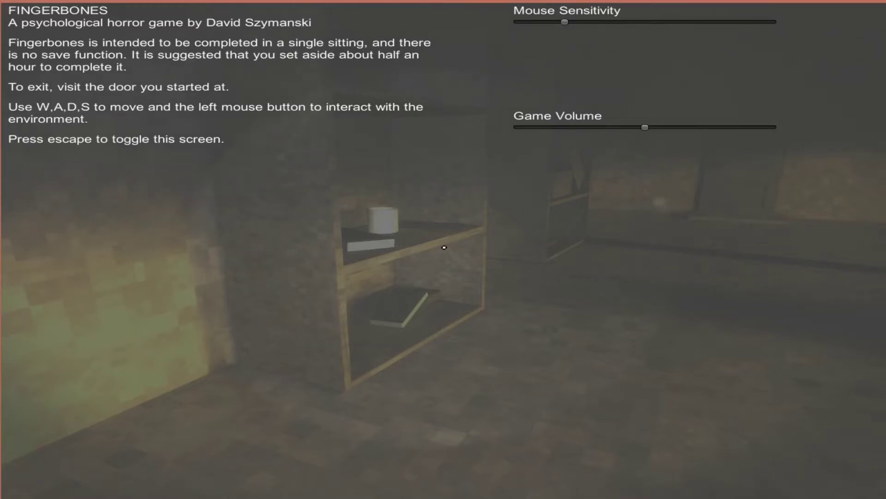
key("Escape")
key("Escape")
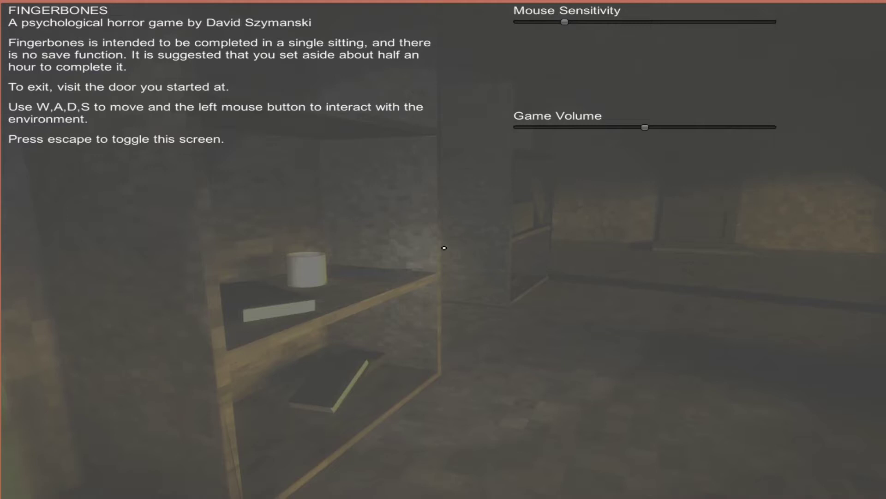
key("Escape")
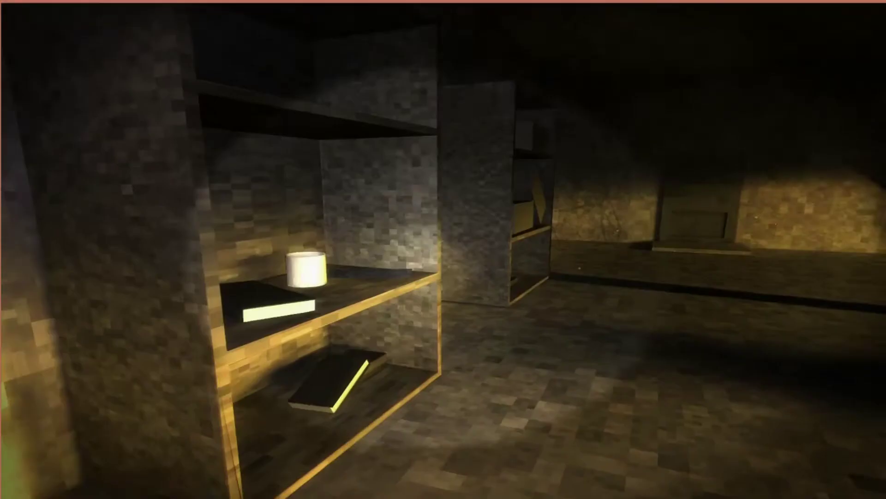
key("w")
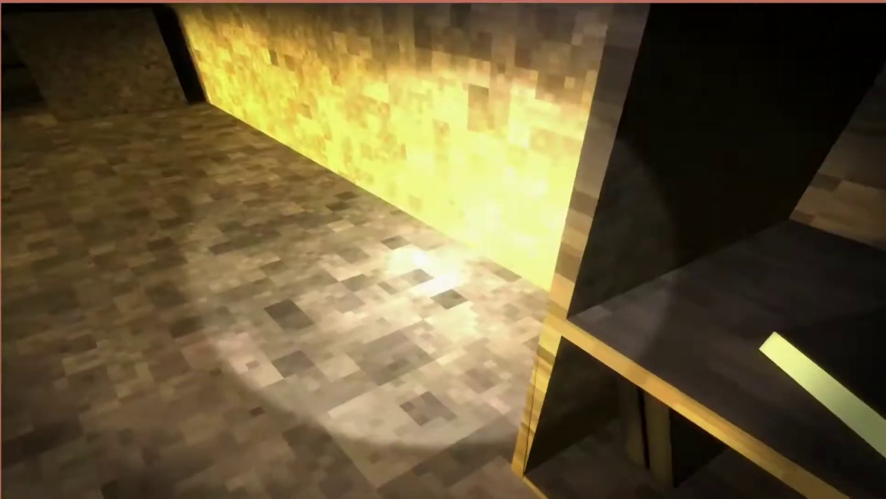
key("w")
key("w")
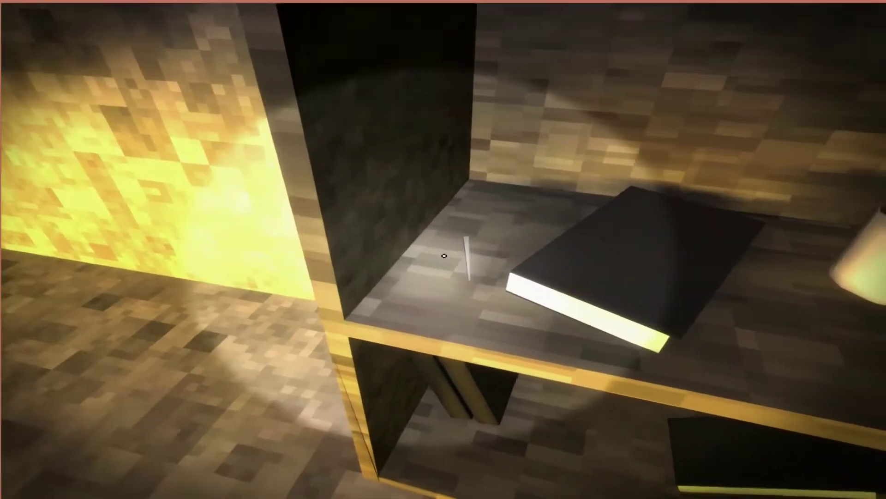
key("w")
key("w")
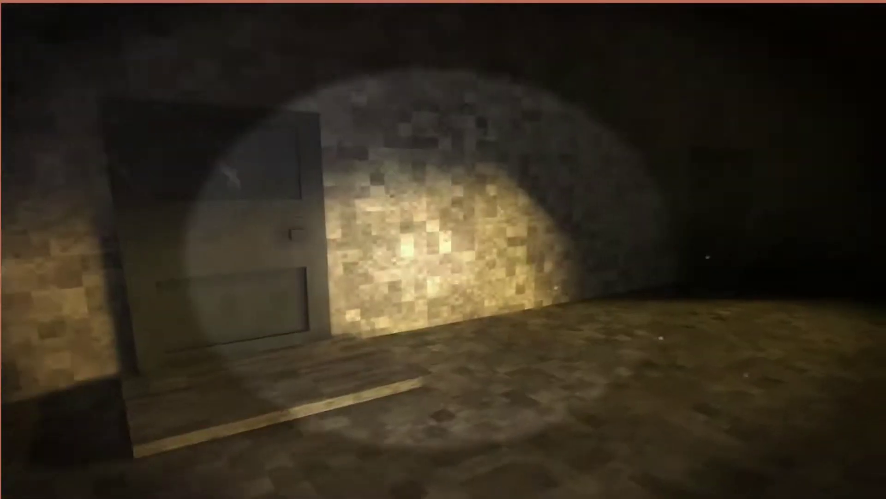
key("w")
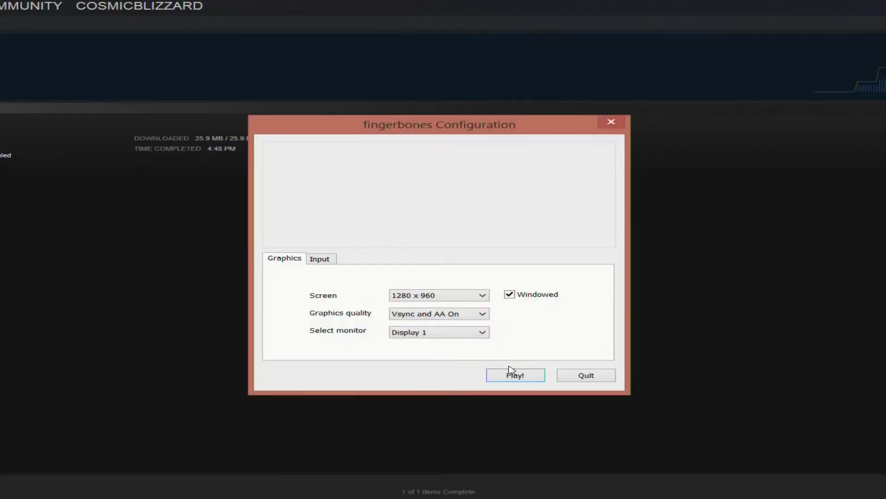
- Relaunch the game, try the EXIT door, and approach the box in the dim room
left_click(515, 375)
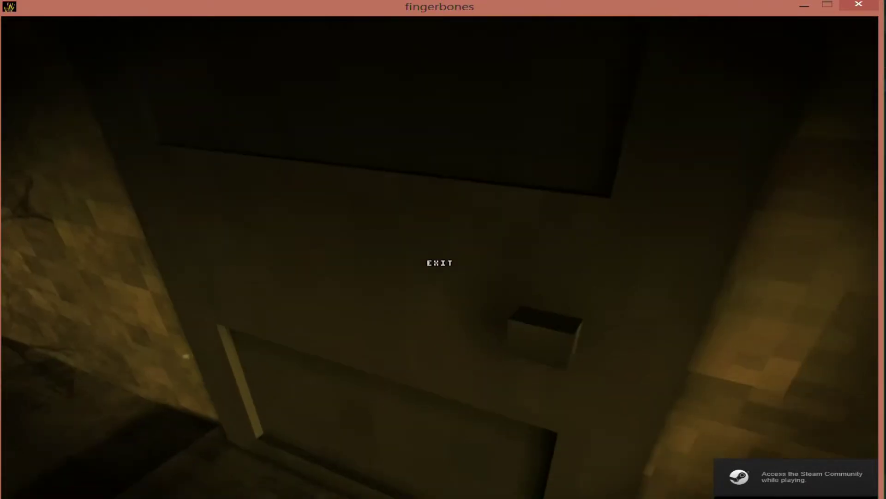
left_click(440, 263)
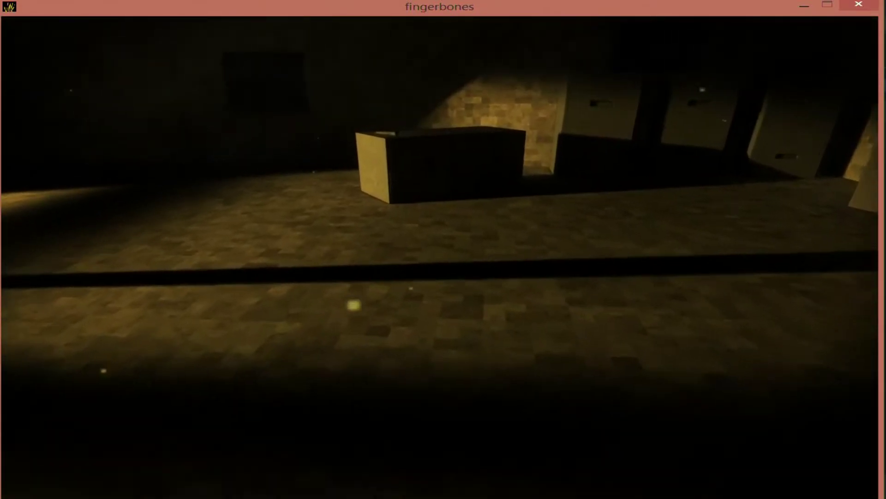
key("w")
key("w")
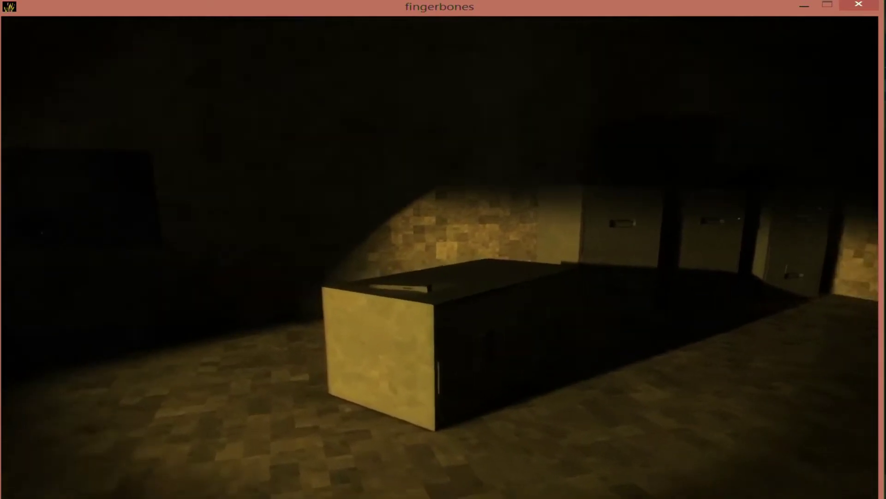
key("w")
key("Escape")
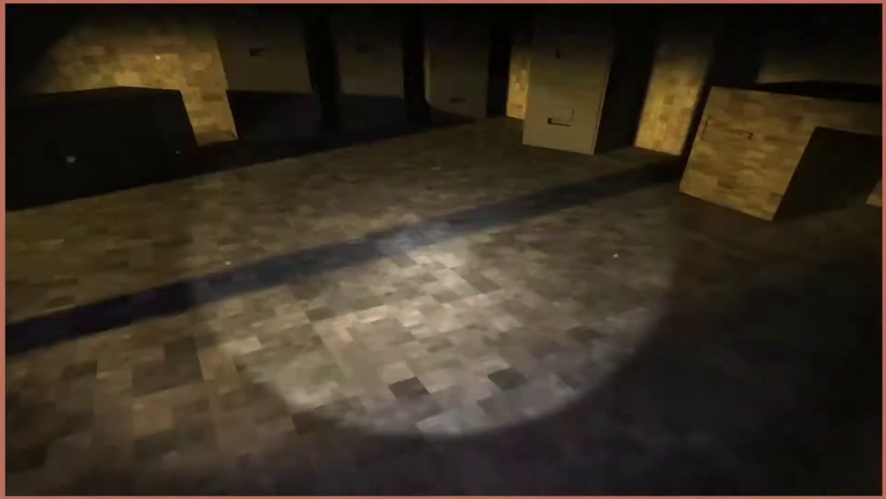
- Cross to the sunlit table with the knives and pick up the note
key("w")
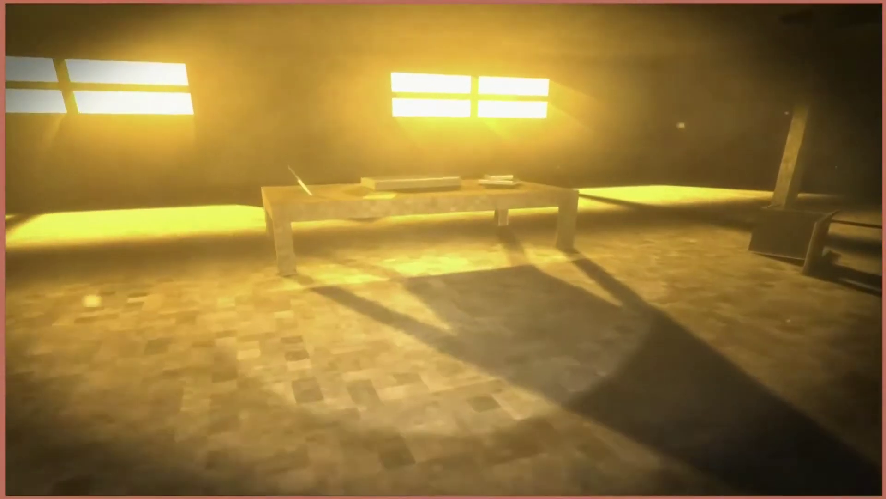
key("w")
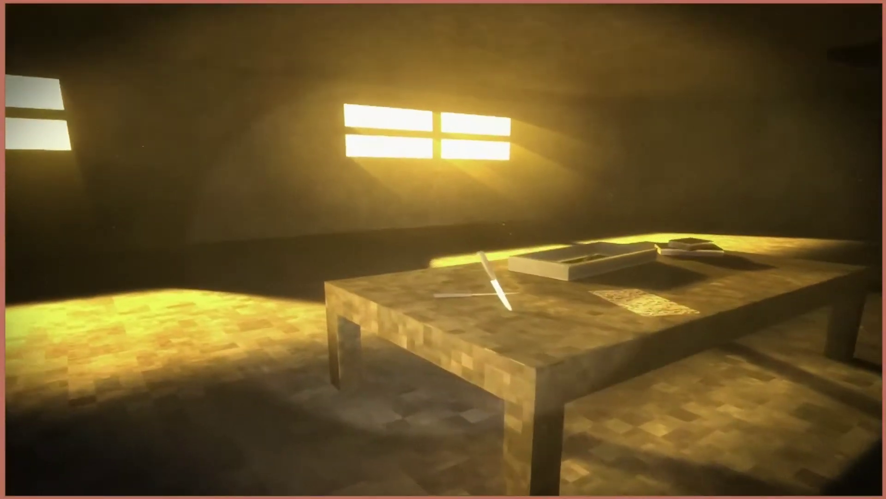
key("w")
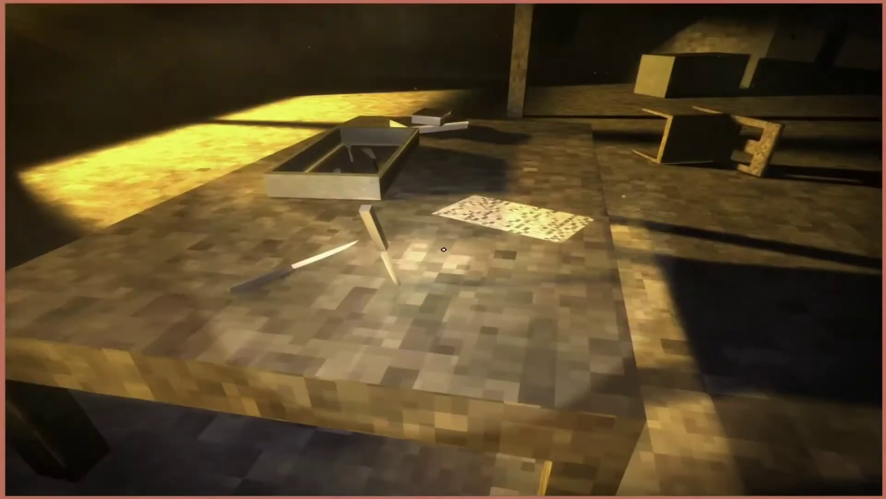
key("w")
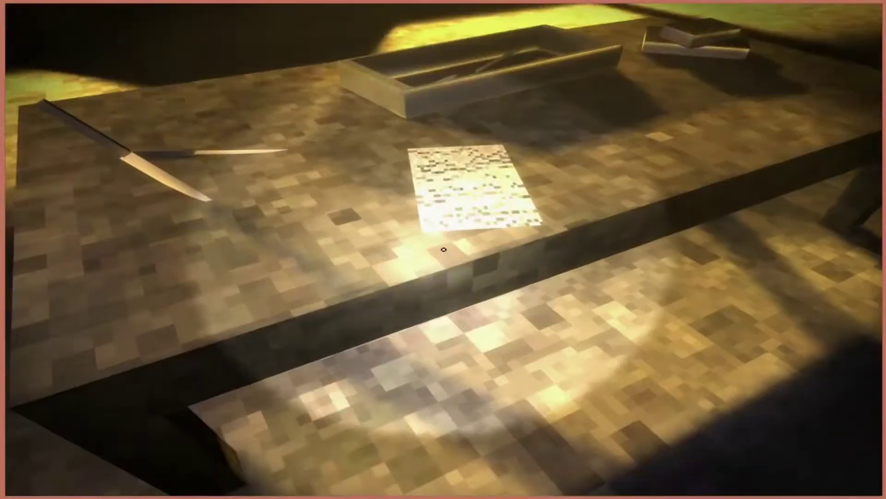
left_click(444, 250)
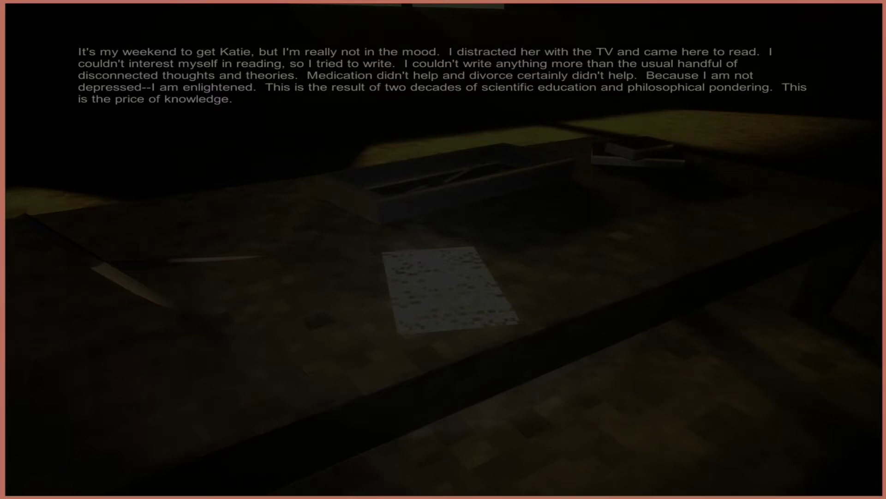
- Put away the note about depression and the price of knowledge
left_click(444, 249)
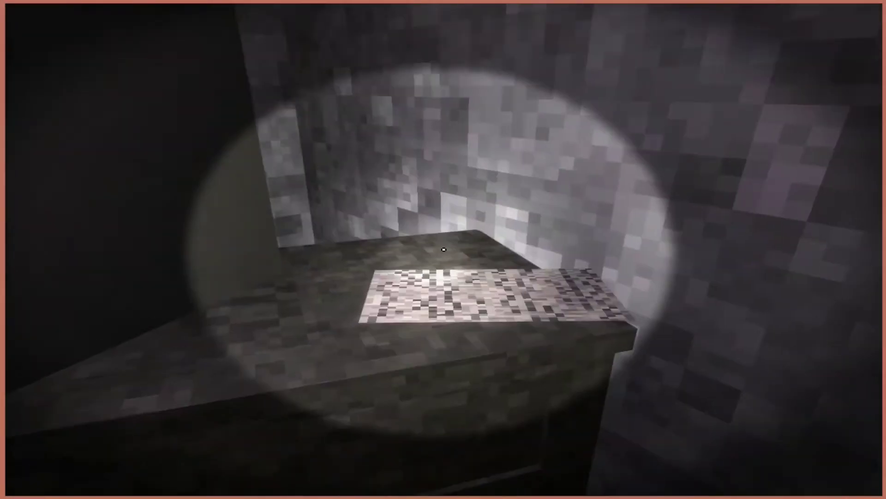
- Dismiss the note saying the door lock code is the daughter's name
left_click(443, 249)
type("Kati")
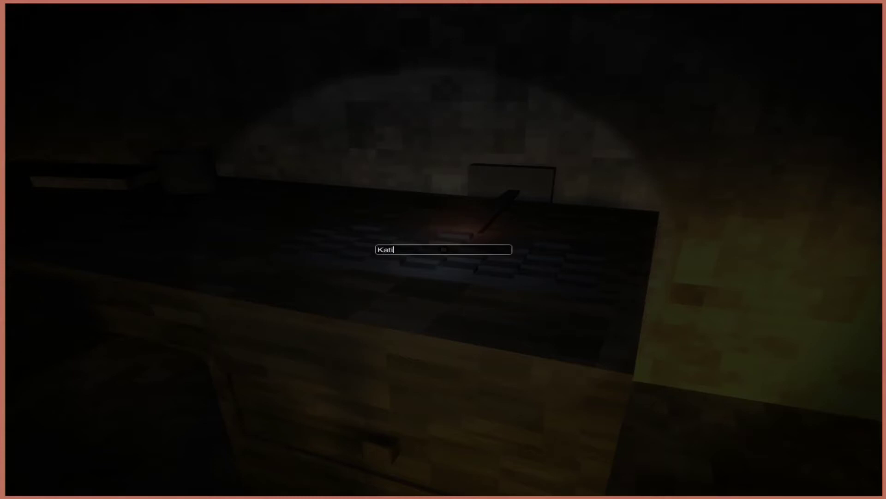
- Submit the guessed name 'Kati' as the door code
key("Return")
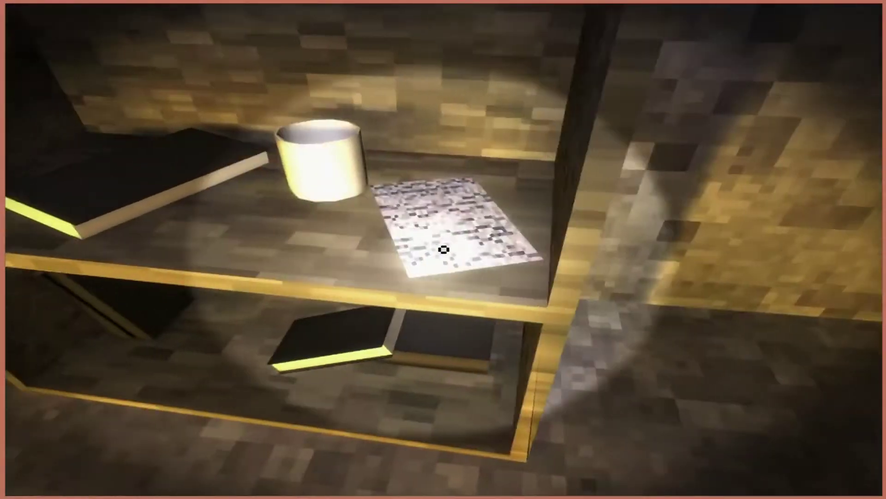
- Read the paper note lying on the shelf beside the cup
left_click(443, 249)
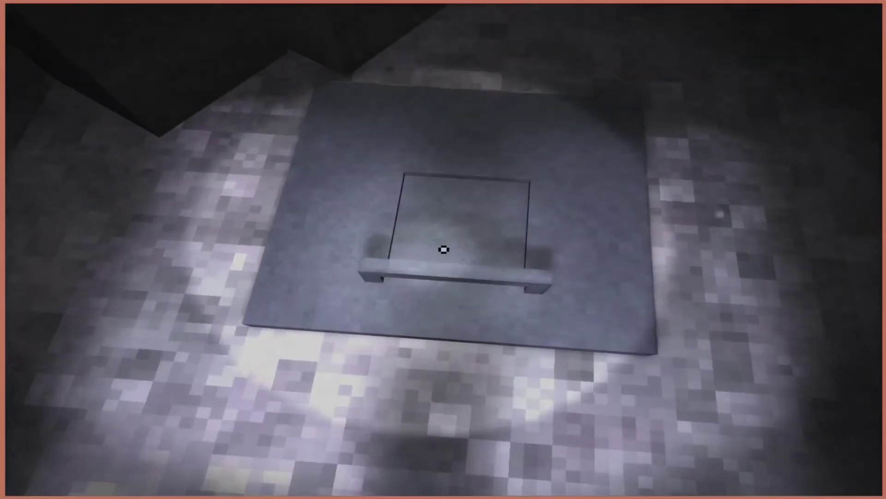
- Drop through the floor hatch and close the note about boxed-up belongings
left_click(444, 250)
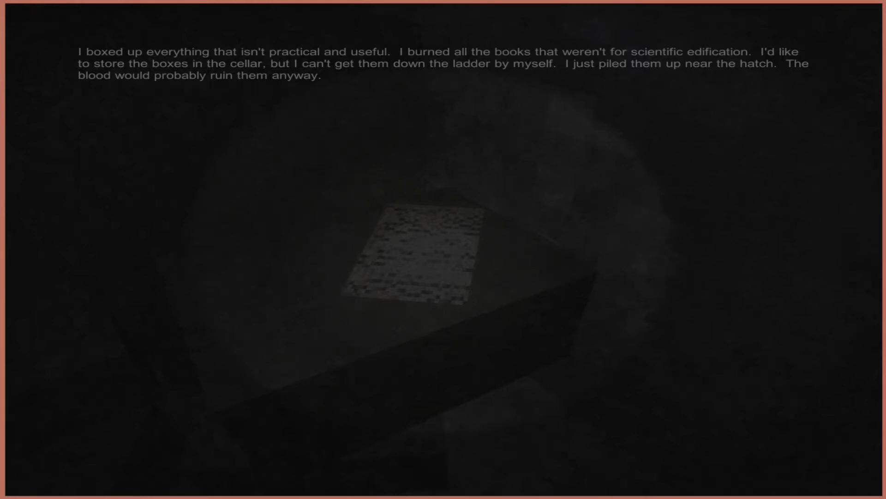
key("e")
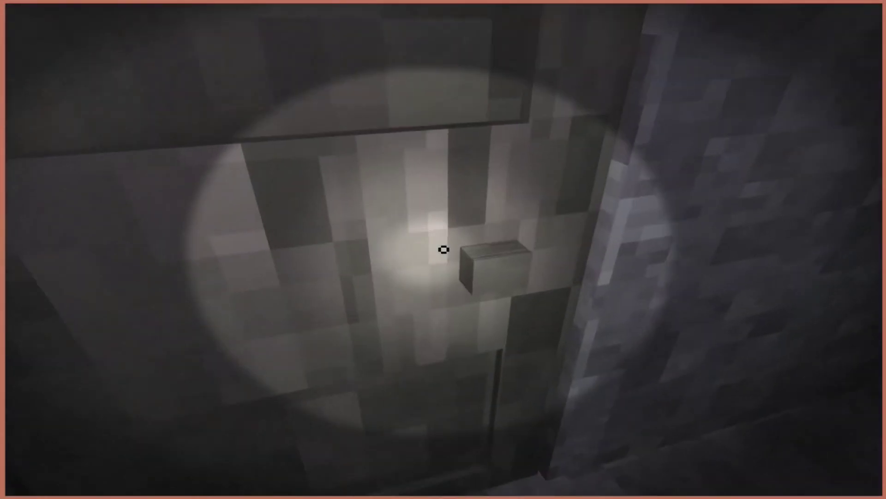
- Enter the dark room and read the table note about fleeing to the bunker
right_click(443, 249)
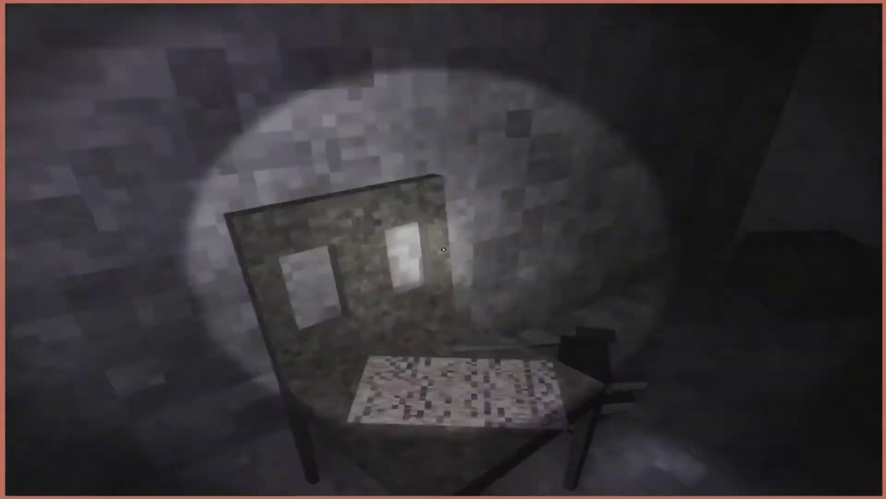
left_click(444, 249)
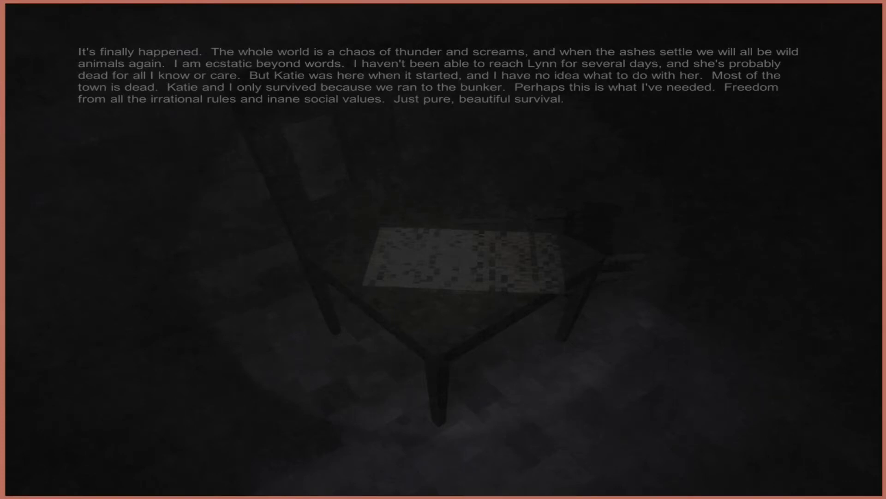
- Close the journal entry, read the note on the chair, and walk onward
left_click(443, 250)
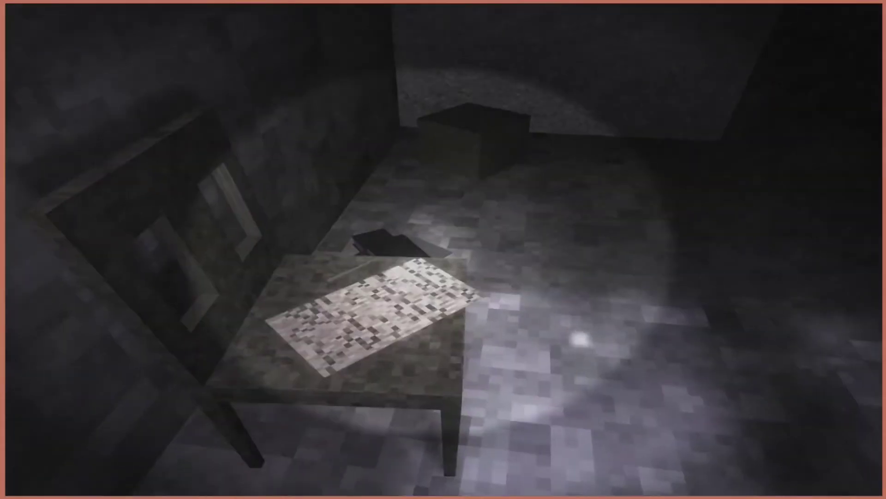
left_click(443, 250)
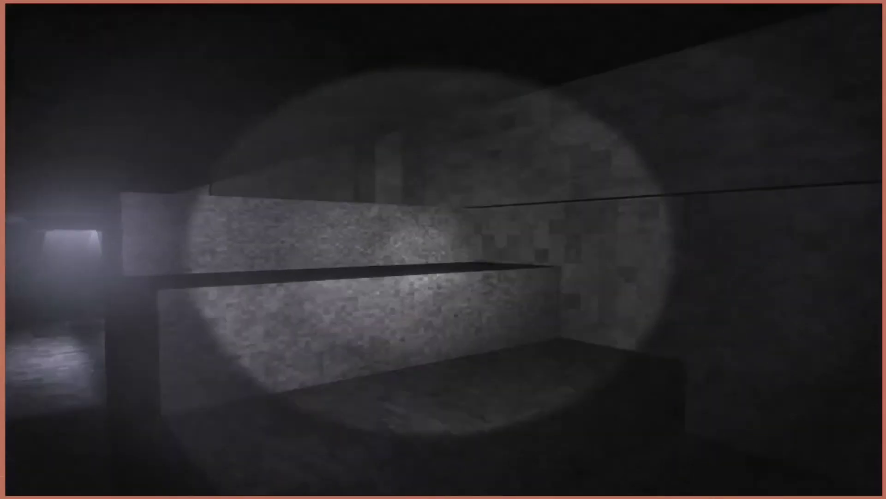
key("w")
key("w")
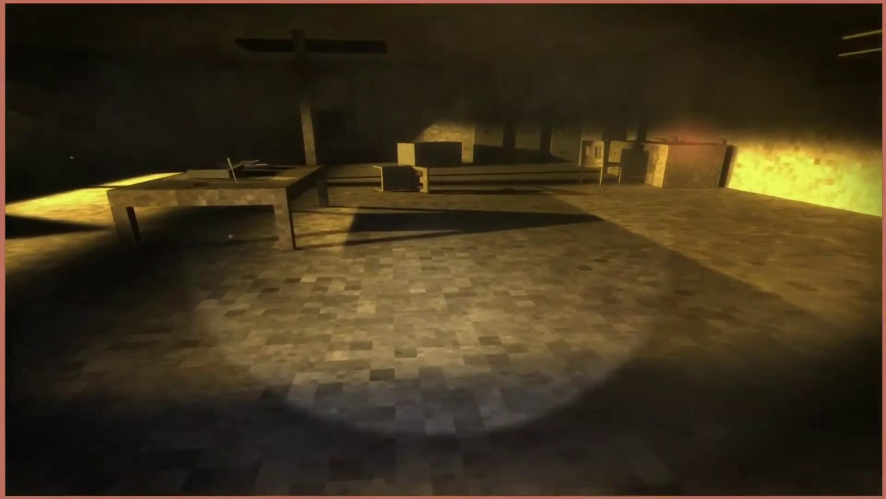
- Walk up to the desk keyboard and submit two more door code guesses
key("w")
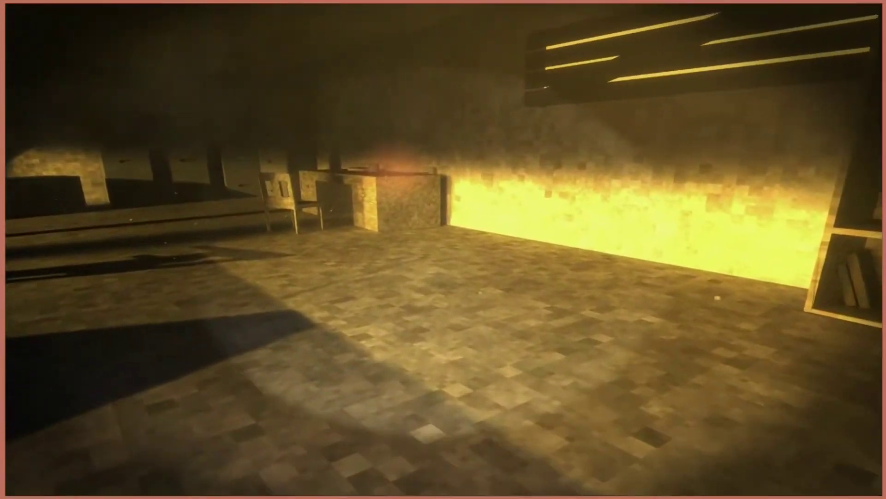
key("w")
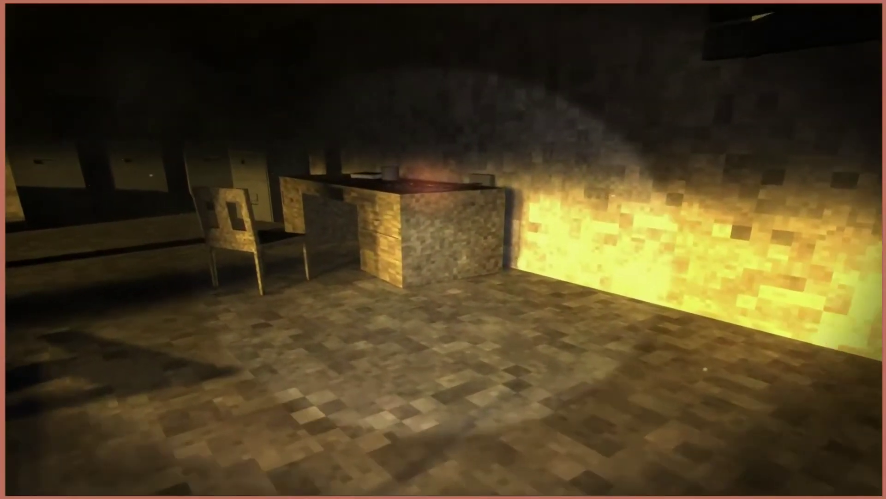
key("w")
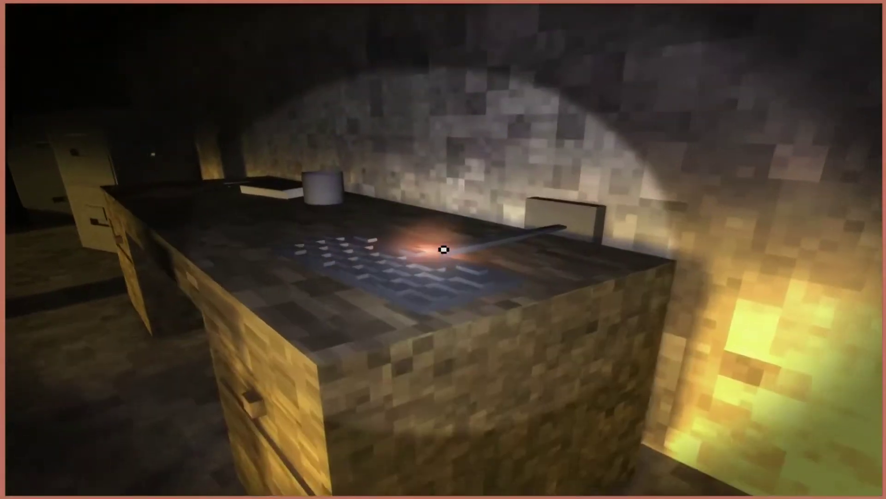
left_click(443, 250)
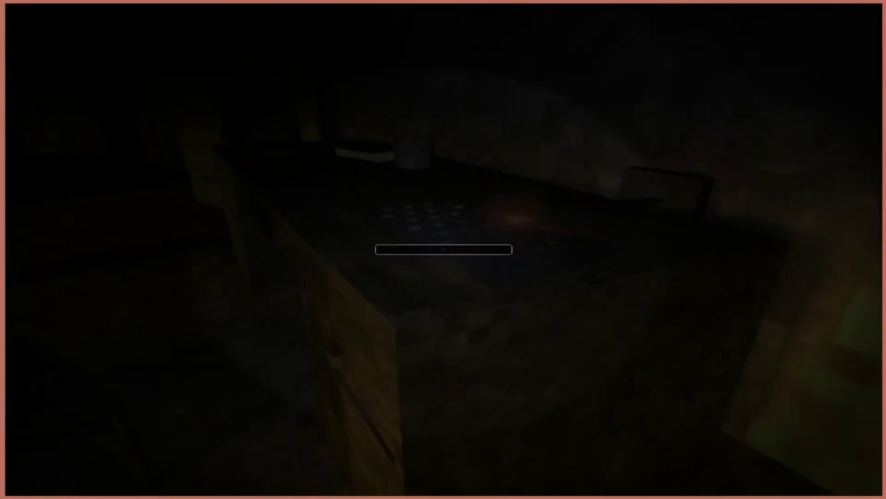
type("LY")
key("Return")
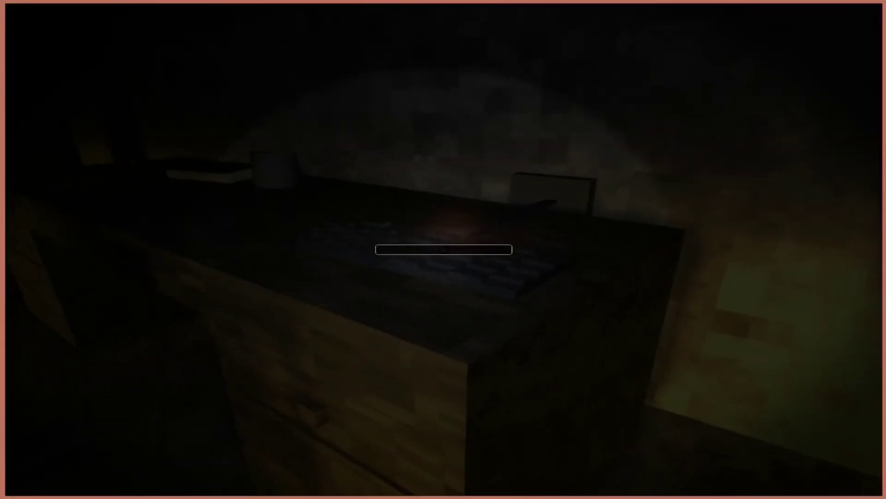
type("Ly")
key("Return")
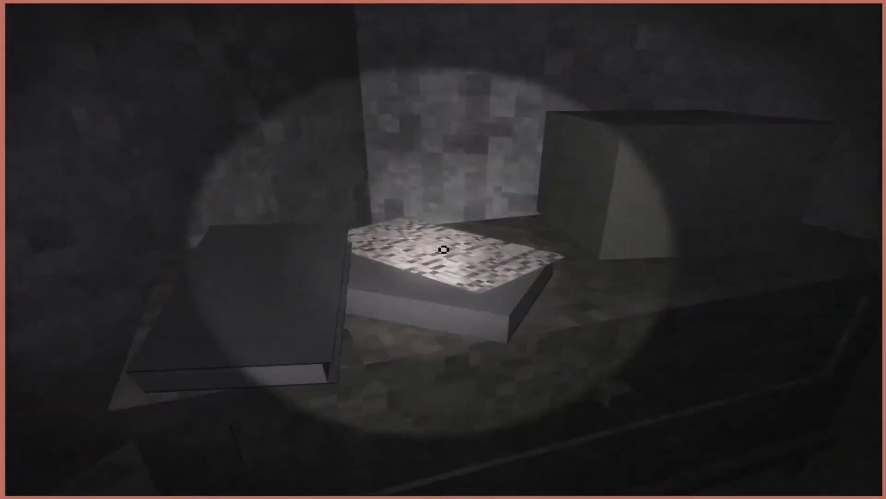
- Read the cabinet note about the daughter's Father's Day picture and crayon candles, then close it
left_click(443, 249)
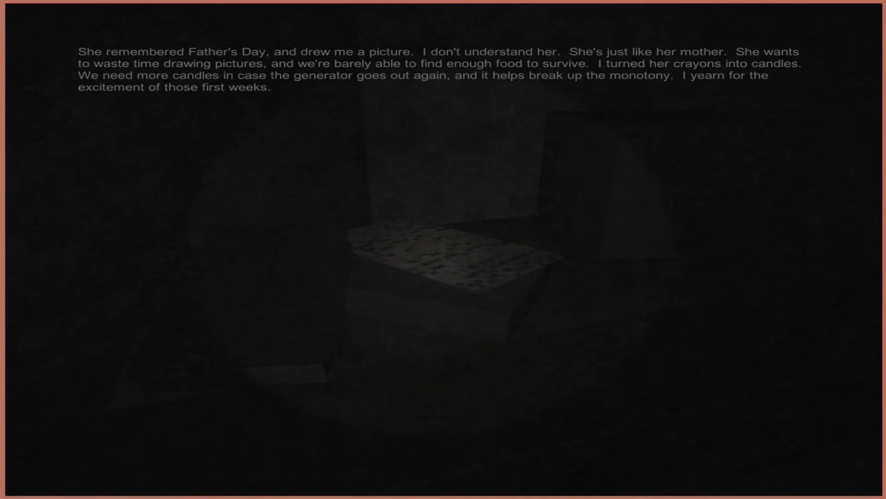
left_click(444, 249)
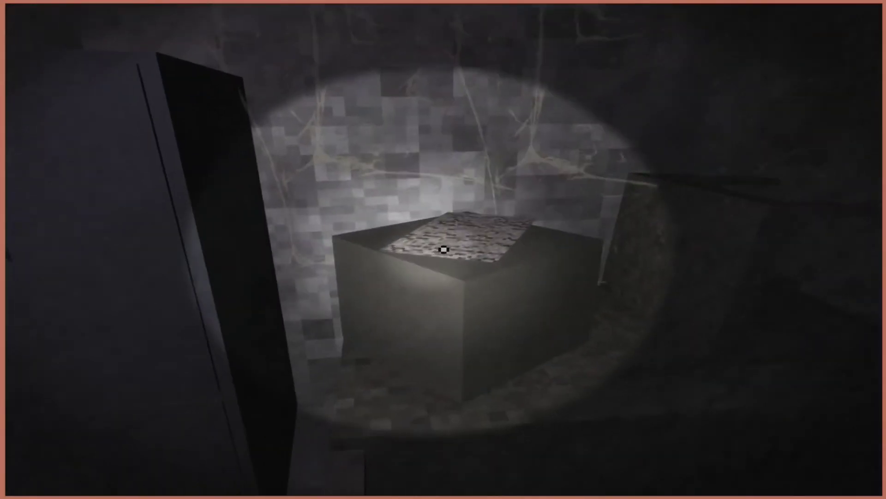
- Read the other note lying near the box
left_click(443, 249)
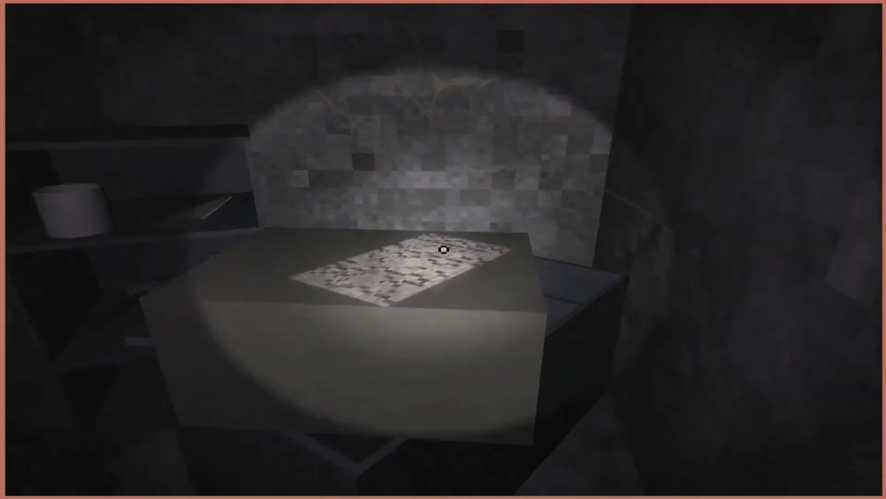
- Read the tool-room note on the table about her name
left_click(443, 250)
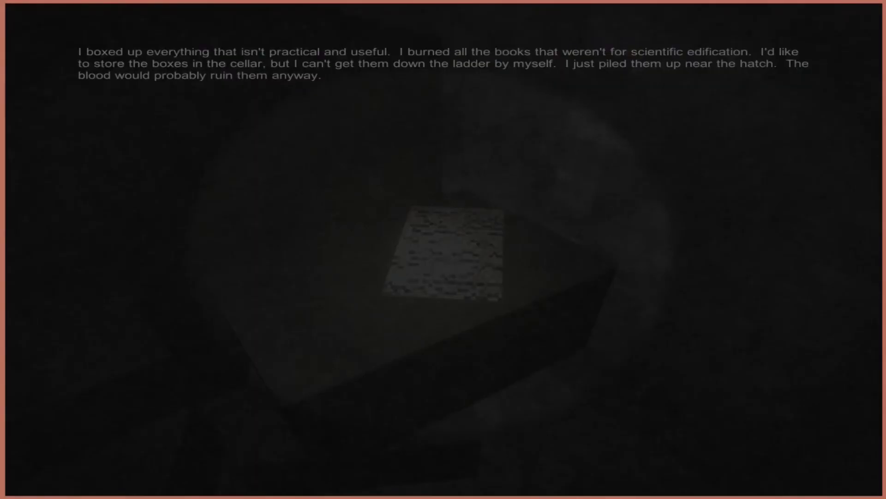
left_click(443, 250)
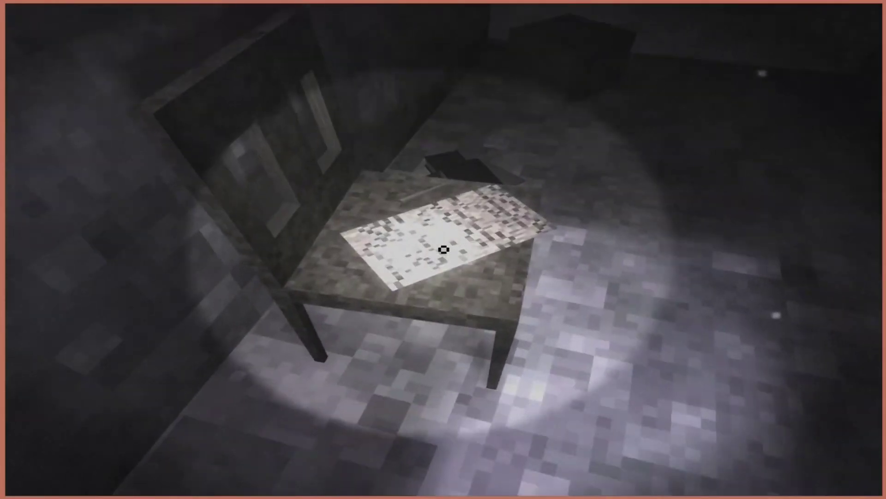
- Read the disaster note lying on the chair, then put it away
left_click(443, 249)
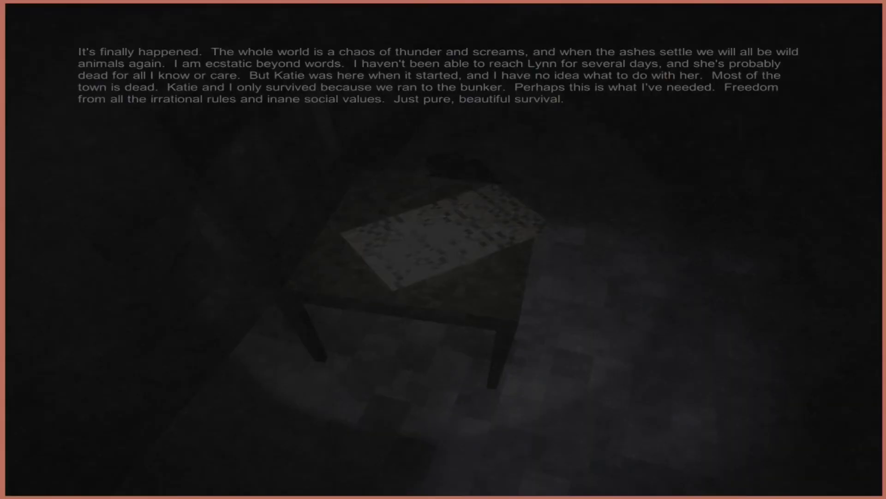
left_click(443, 250)
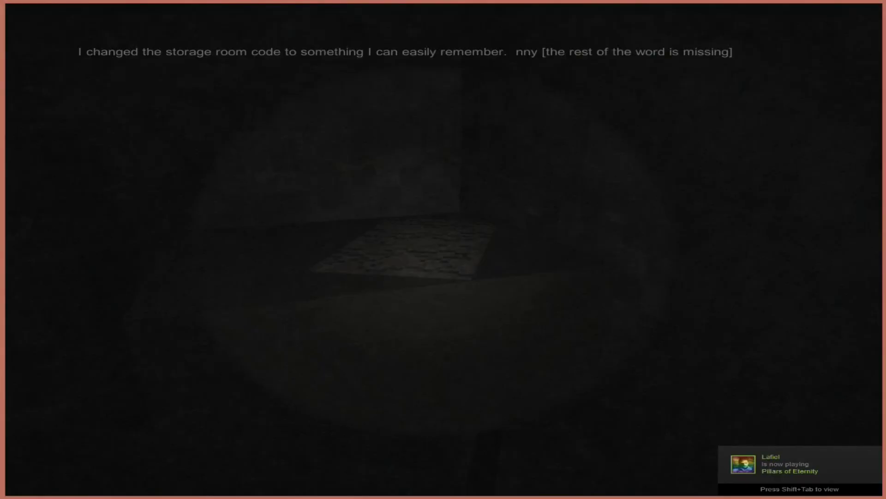
left_click(444, 249)
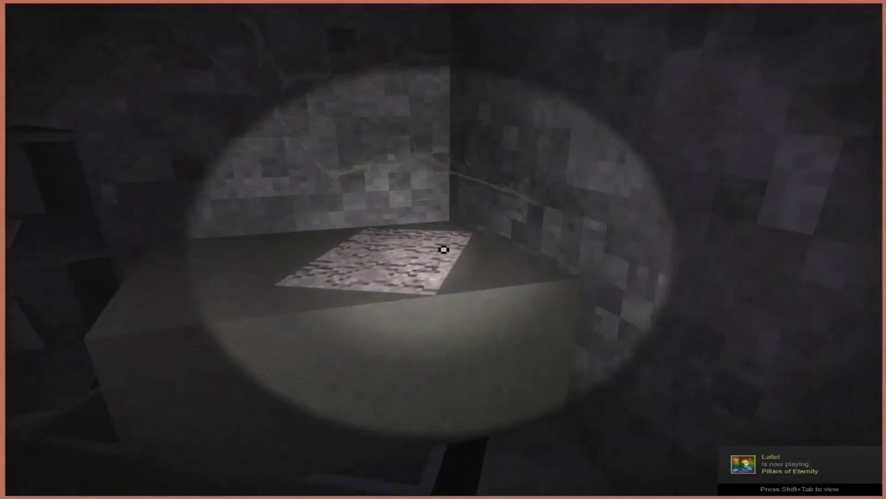